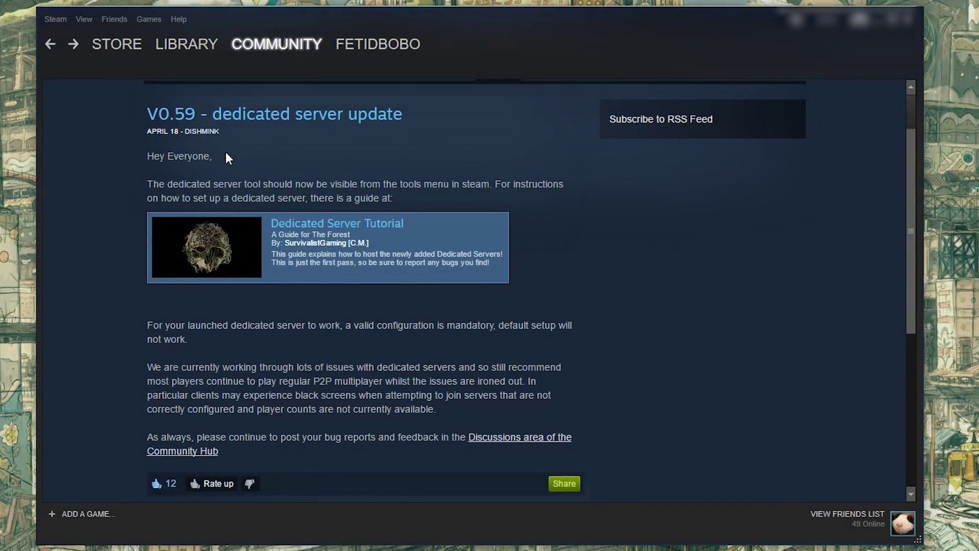
- Read through the V0.59 dedicated server update announcement, including the notes on the tools listing and the required configuration
mouse_move(203, 138)
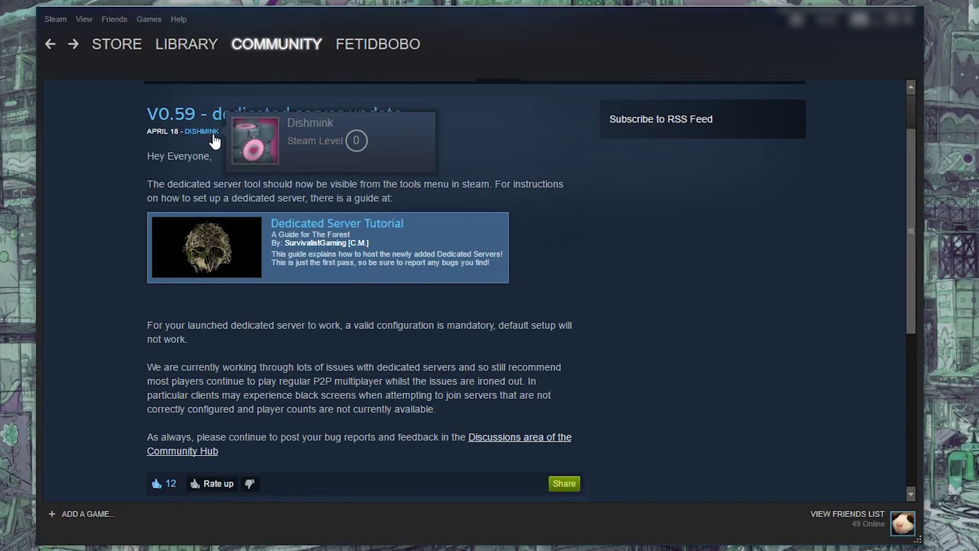
scroll(258, 275, down, 2)
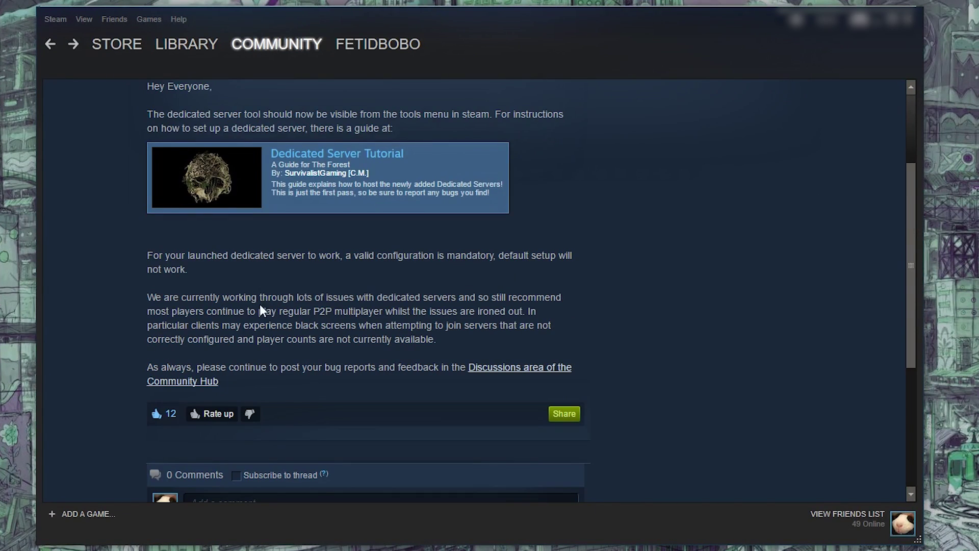
scroll(233, 273, up, 2)
scroll(240, 300, down, 2)
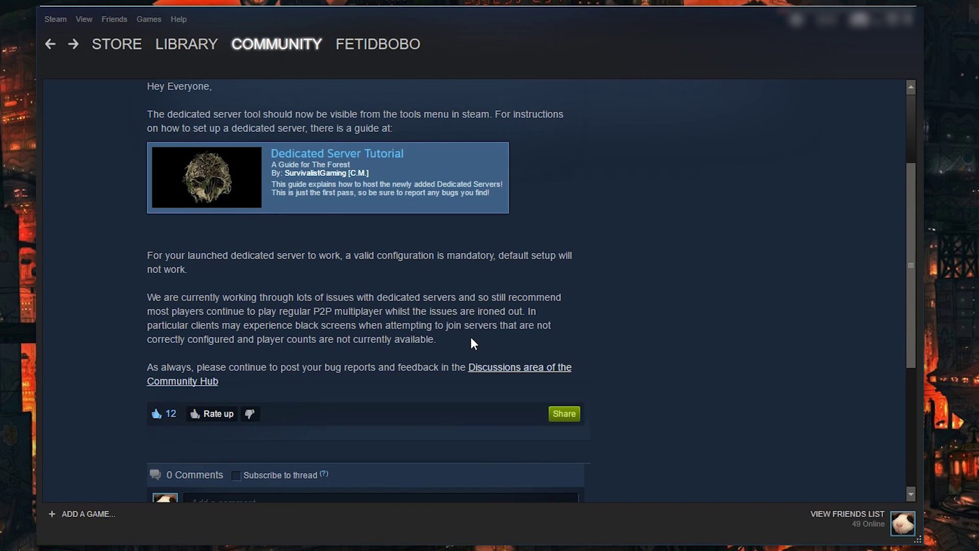
scroll(470, 338, up, 3)
scroll(470, 338, down, 3)
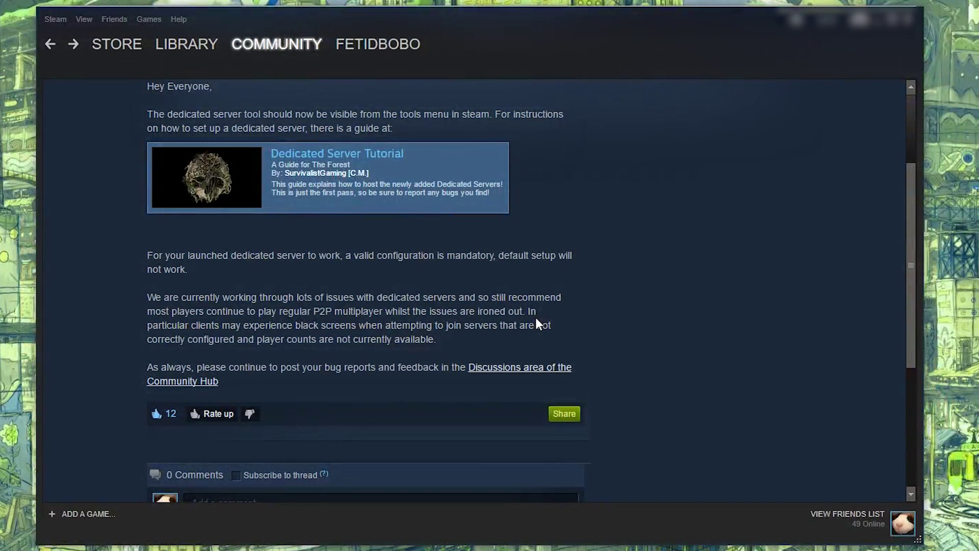
scroll(535, 318, up, 2)
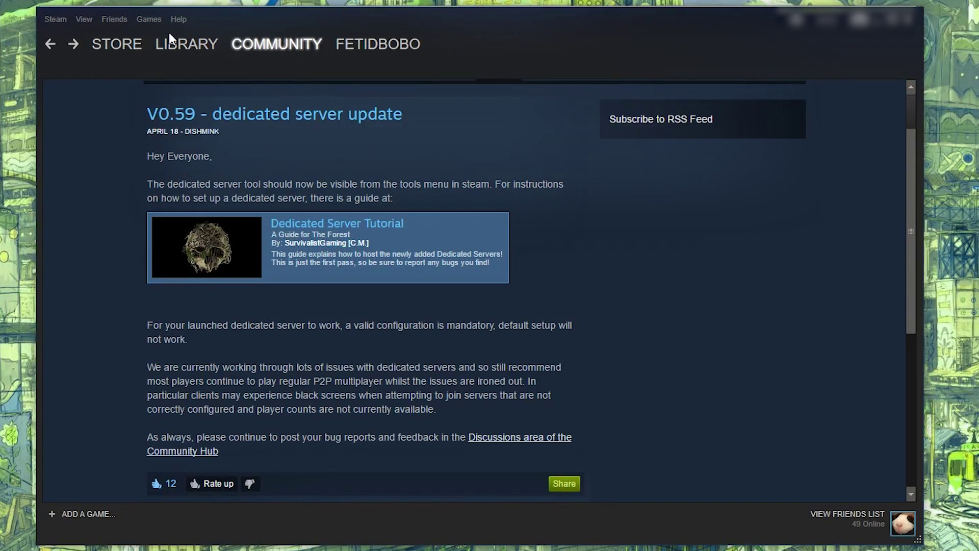
- Show the Tools section of the library and filter it with the search text "the f"
mouse_move(174, 48)
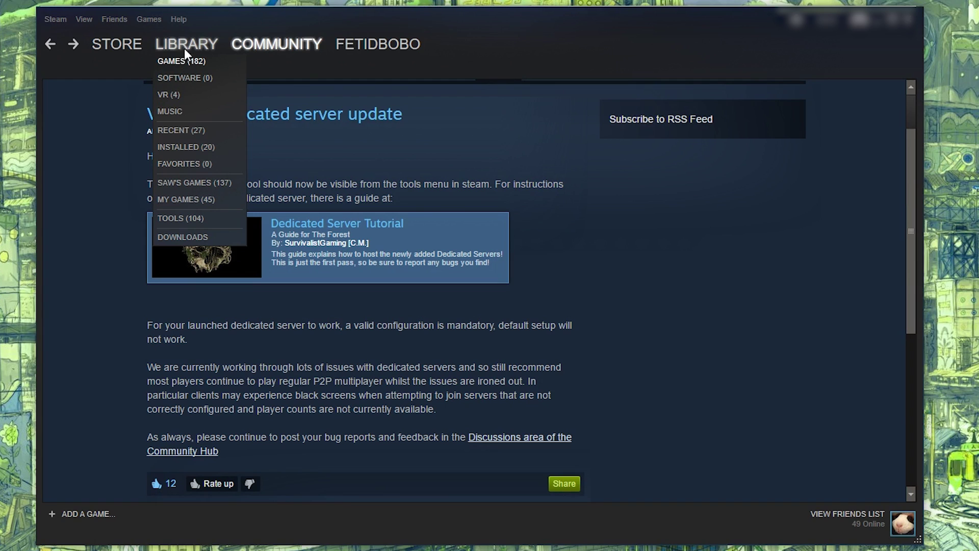
click(188, 221)
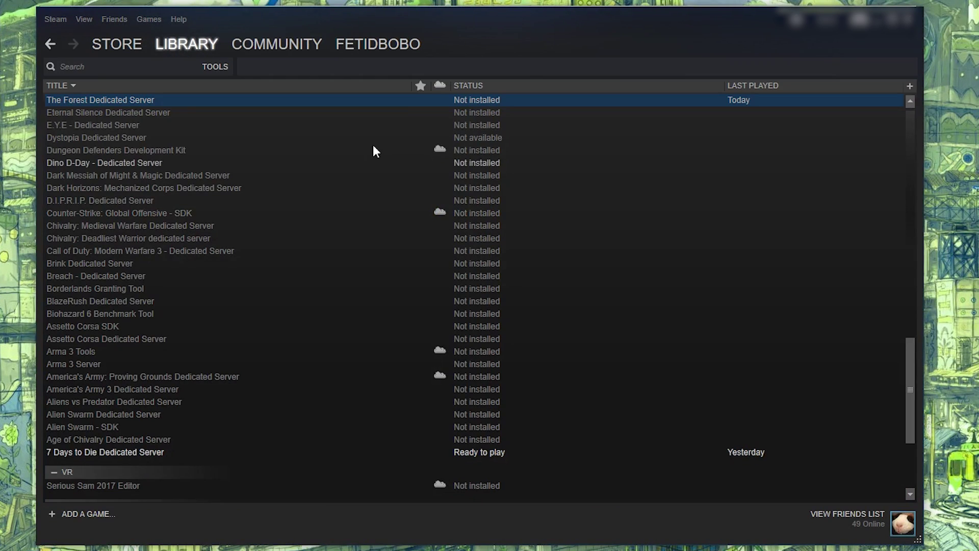
scroll(176, 235, down, 1)
scroll(199, 335, down, 4)
scroll(198, 345, up, 15)
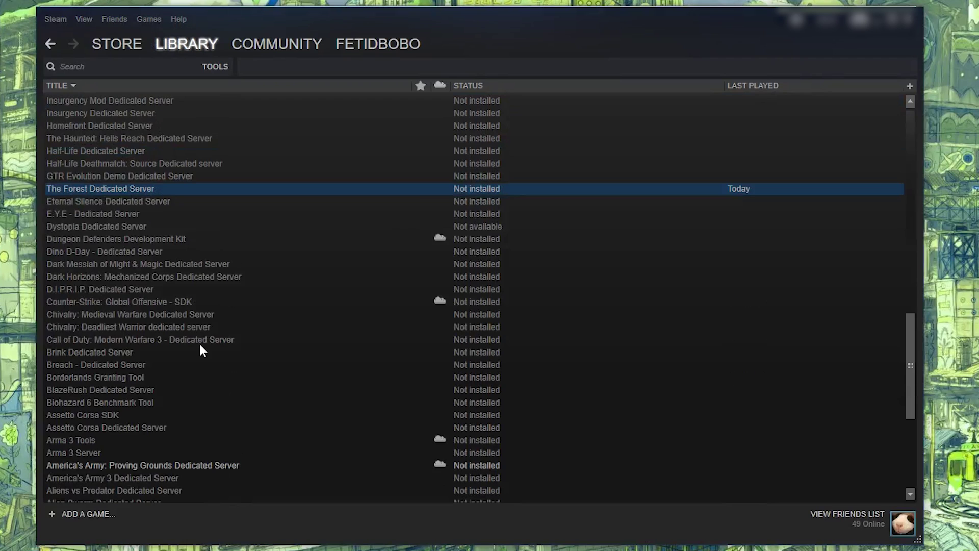
scroll(160, 240, down, 5)
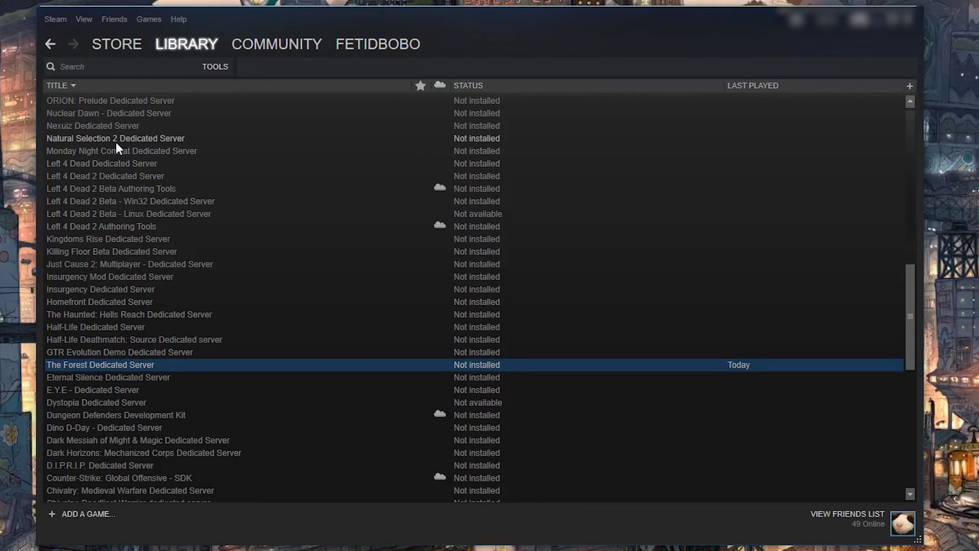
click(125, 68)
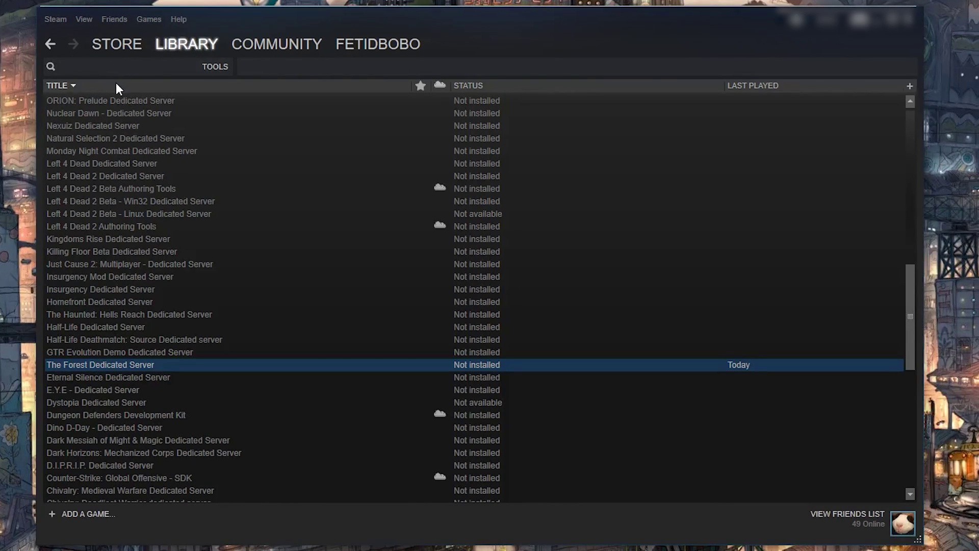
text(the f)
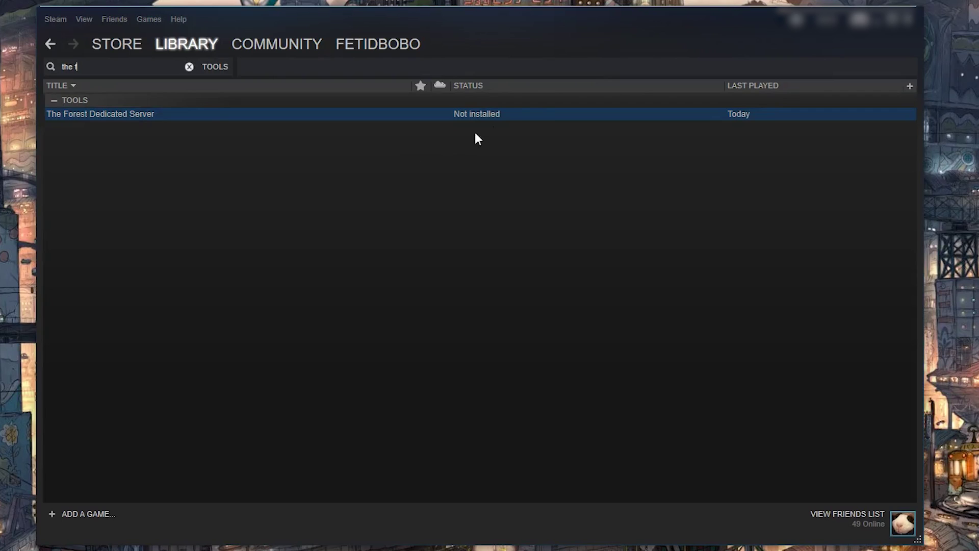
- Install The Forest Dedicated Server under E:\Program Files (x86)\Steam with a start menu shortcut but no desktop shortcut
right_click(153, 115)
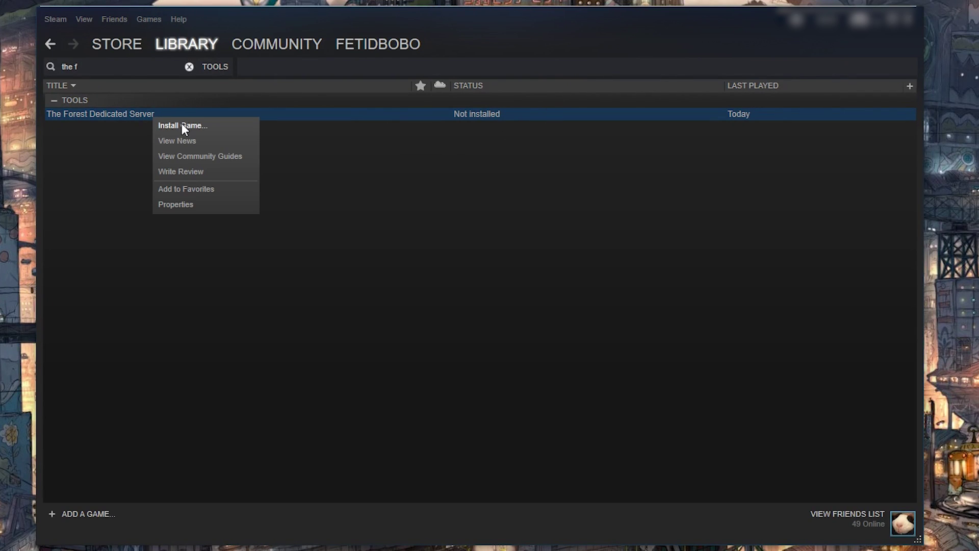
click(182, 124)
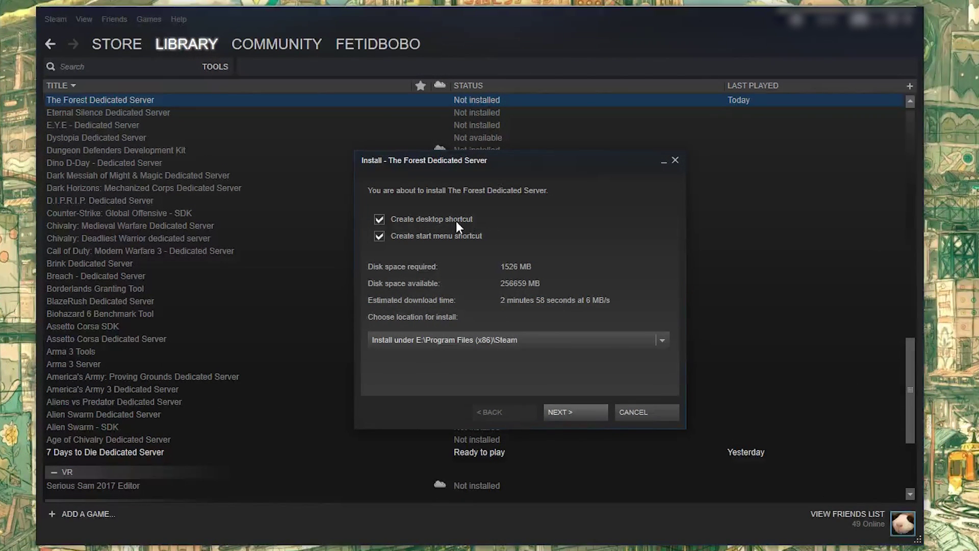
click(458, 223)
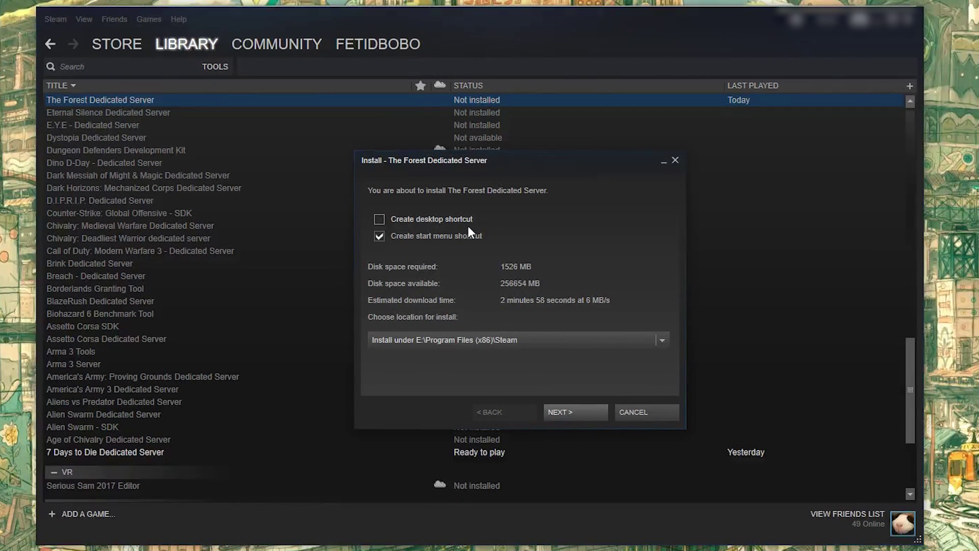
click(558, 411)
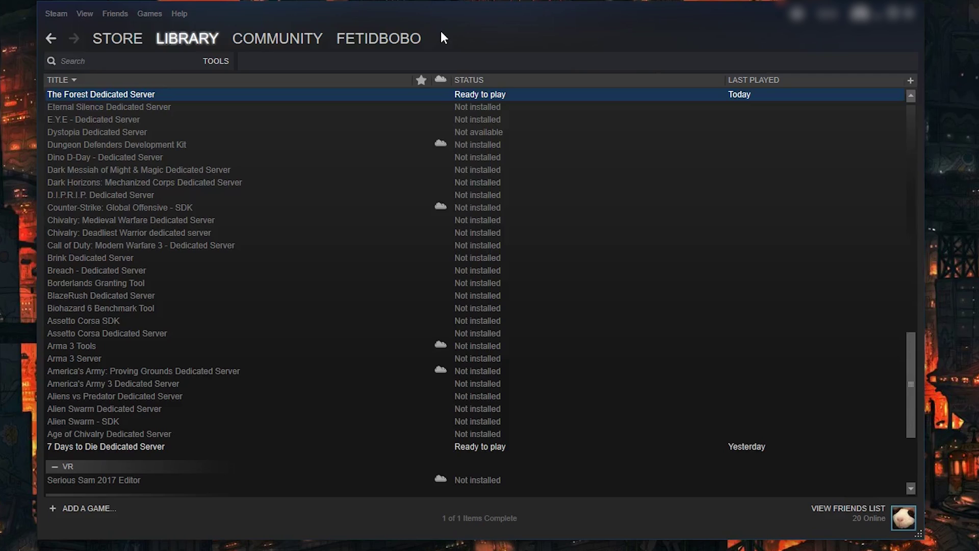
- Browse to the local installation files of The Forest Dedicated Server through its properties
right_click(105, 97)
click(154, 235)
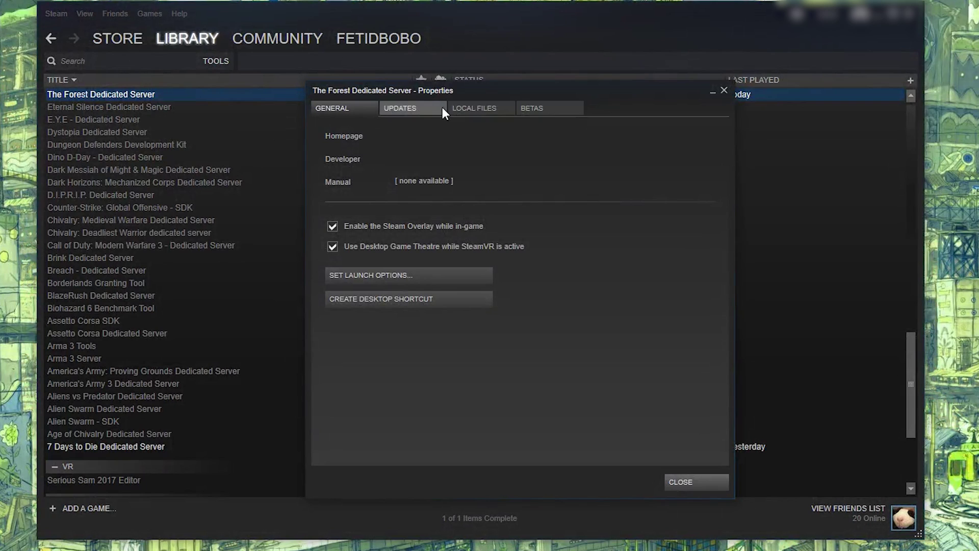
click(472, 108)
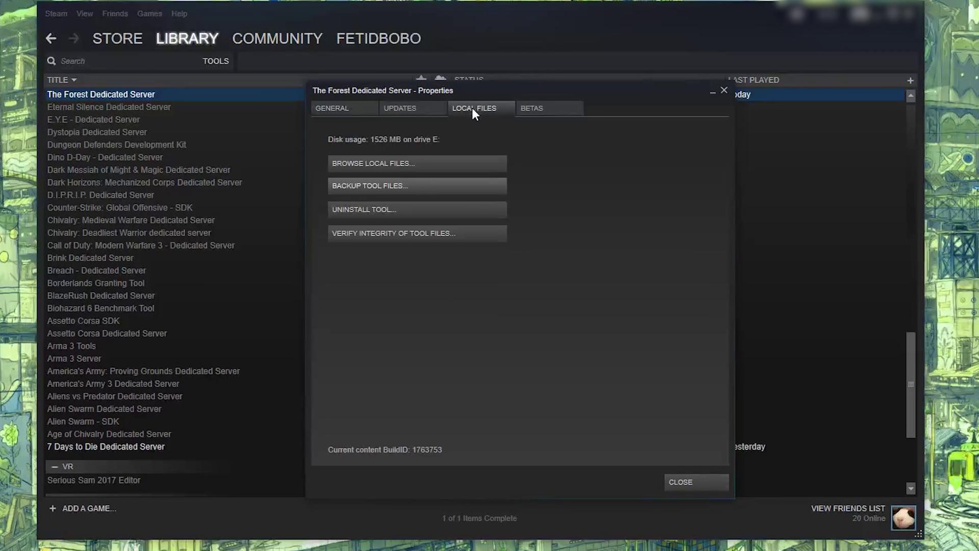
click(434, 162)
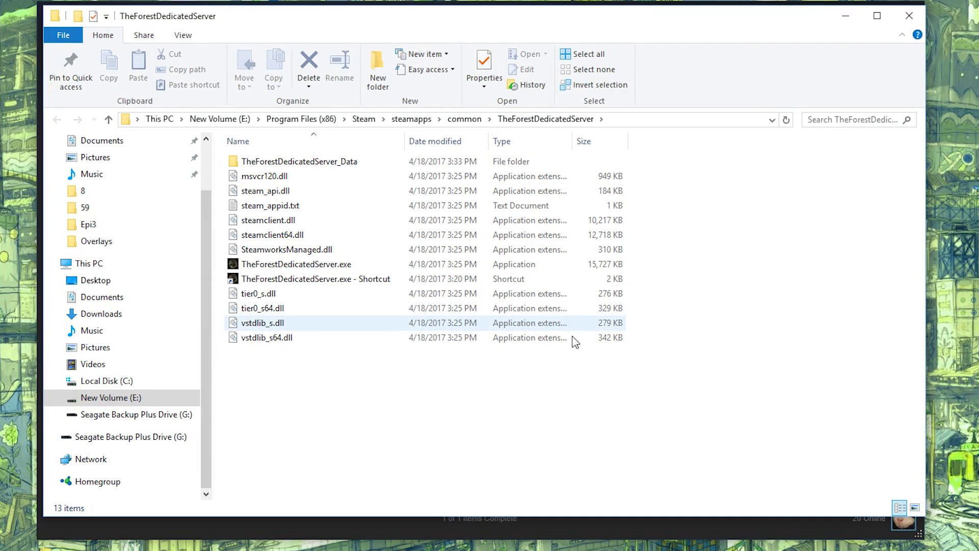
- Delete the existing TheForestDedicatedServer.exe shortcut and create a new shortcut from the executable in the same folder
click(332, 282)
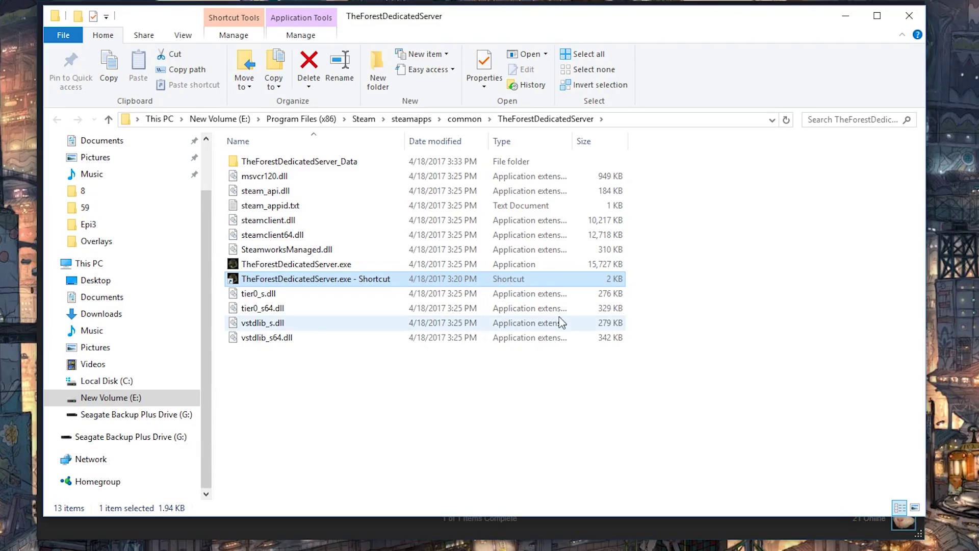
key(Delete)
right_click(285, 264)
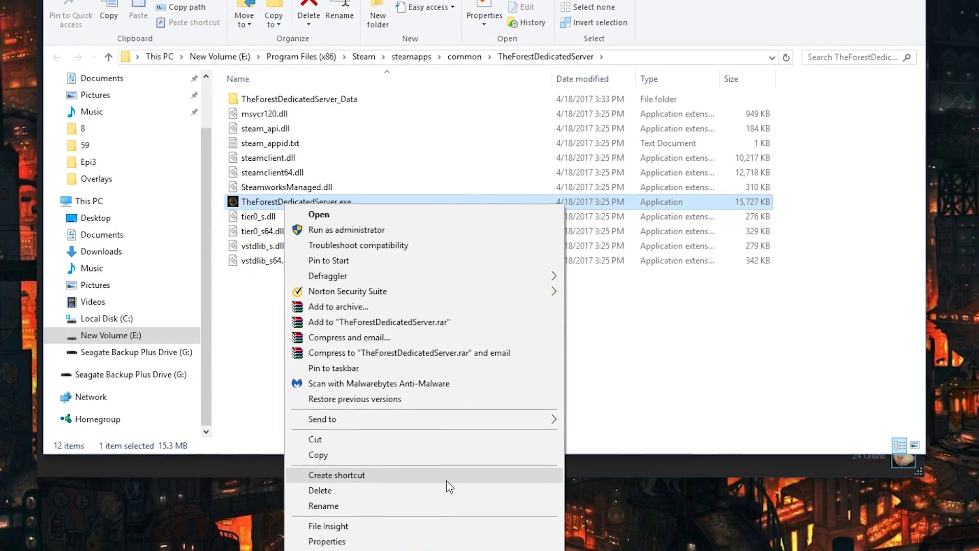
click(447, 478)
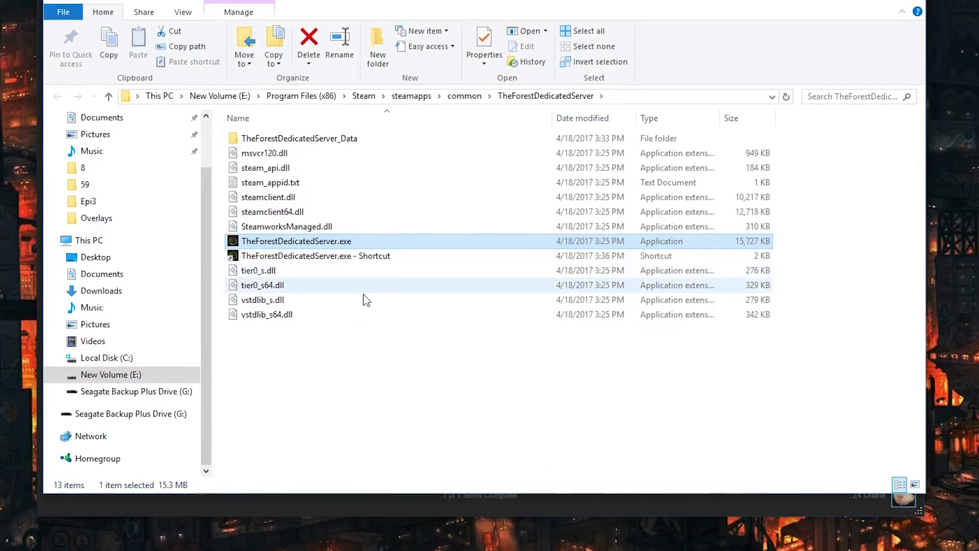
- Append the -dedicated parameter after the quoted target path in the new shortcut's properties, and save the change
click(362, 246)
right_click(360, 246)
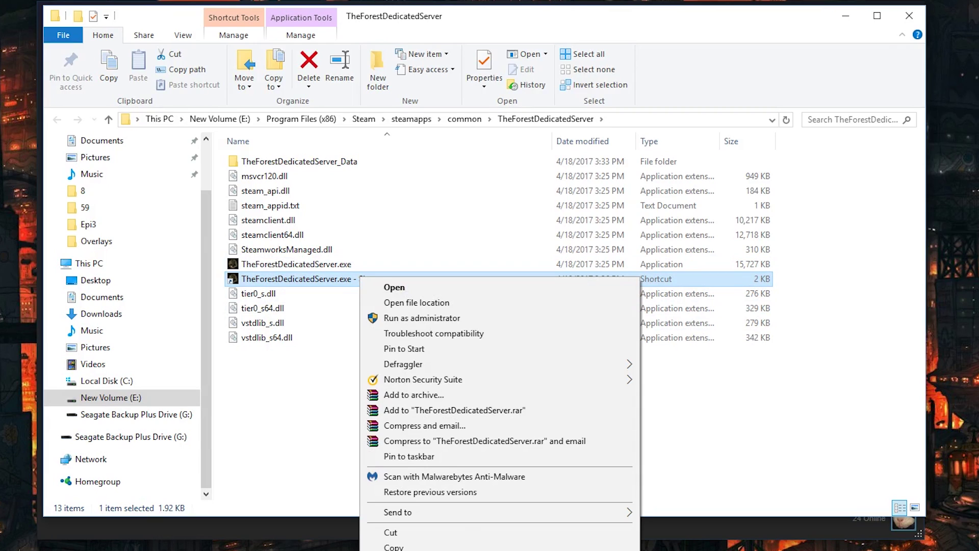
key(r)
click(602, 417)
drag(534, 295, 471, 145)
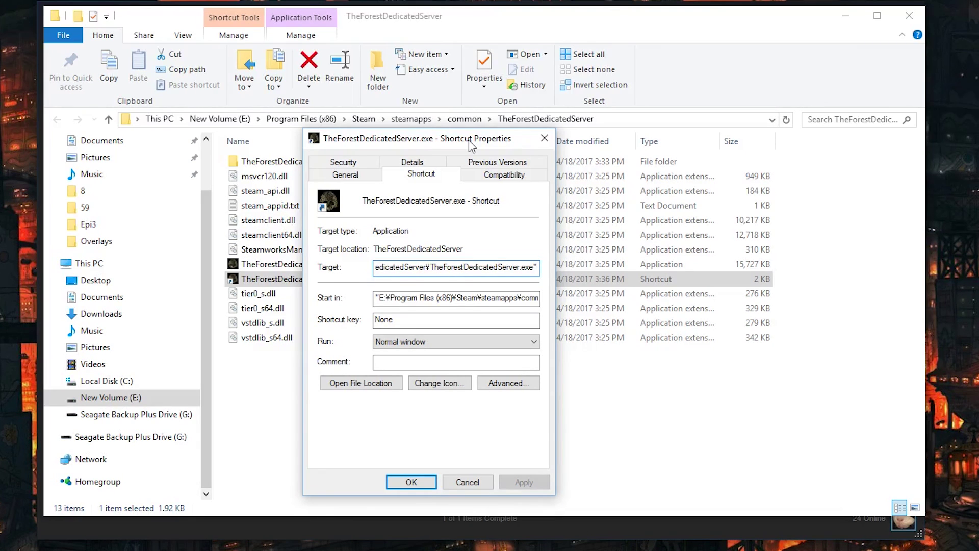
text(-dedicated)
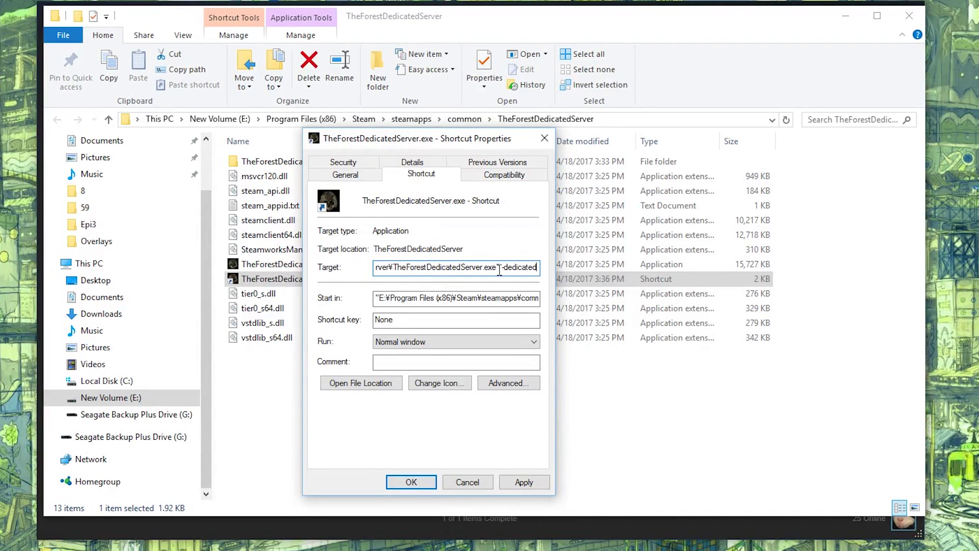
drag(501, 267, 547, 268)
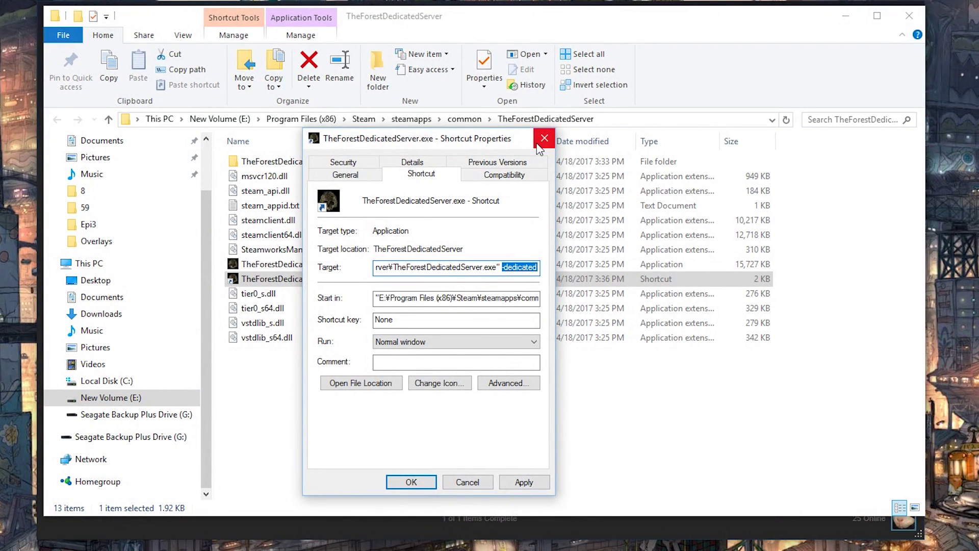
click(542, 139)
click(523, 483)
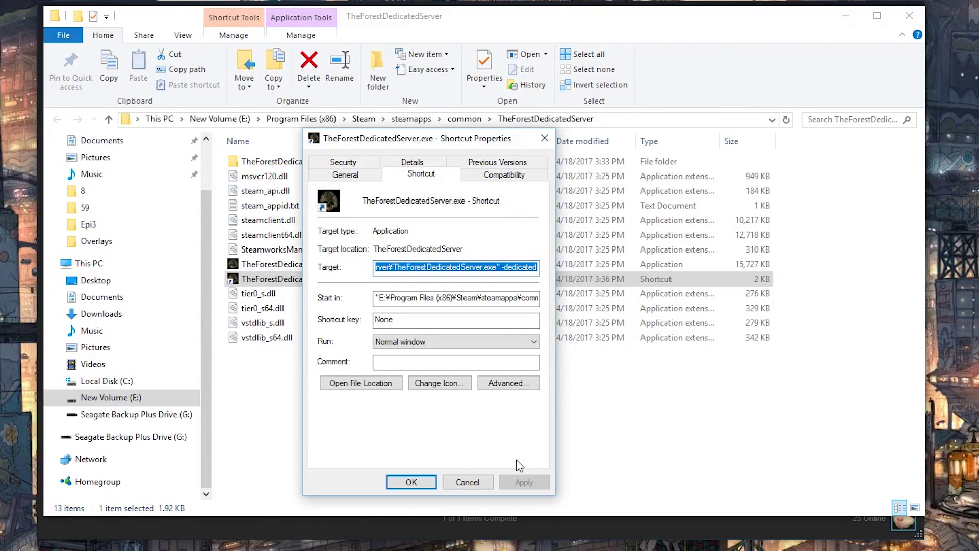
click(411, 483)
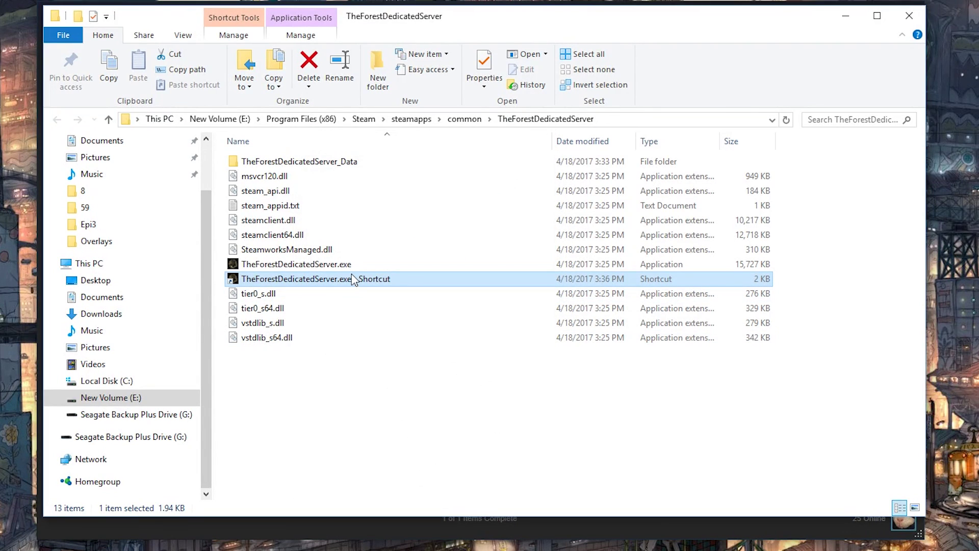
- Place the modified TheForestDedicatedServer.exe shortcut on the desktop
click(475, 405)
click(396, 285)
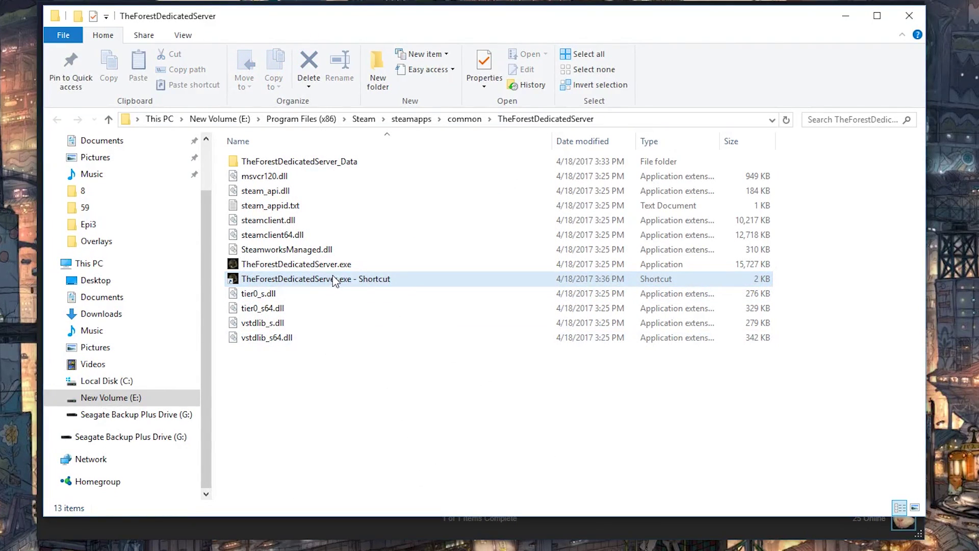
drag(336, 281, 3, 145)
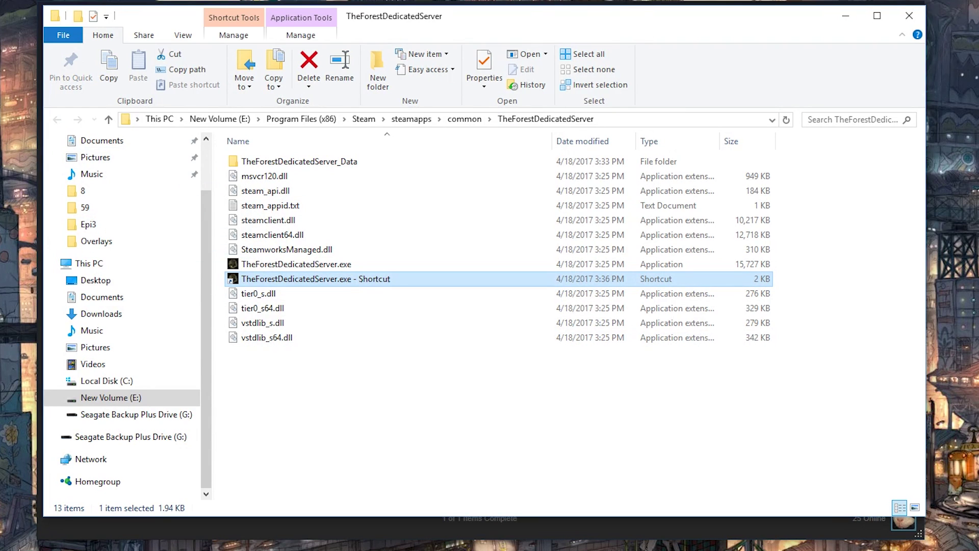
click(493, 197)
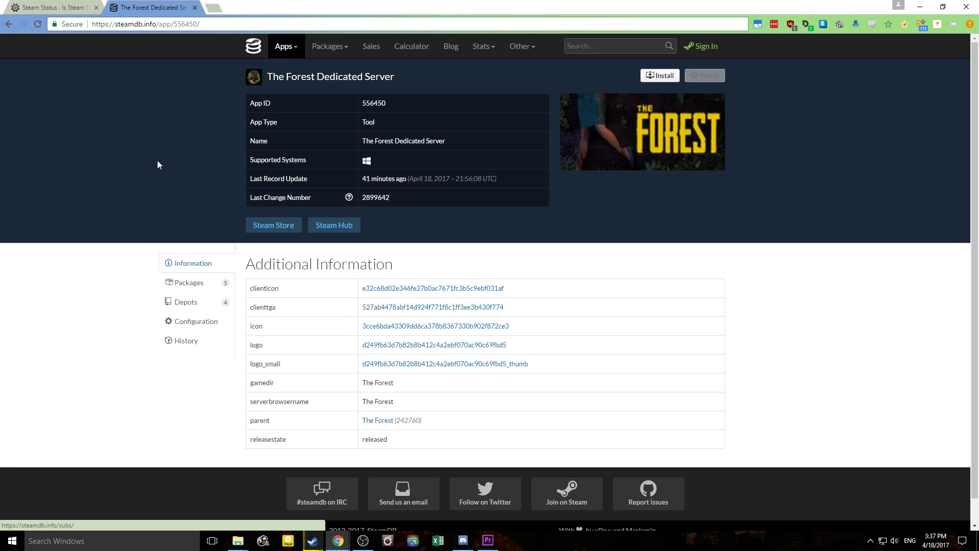
- In Chrome, replace the SteamDB page address with steam://install/556450 and select the entered address
click(204, 26)
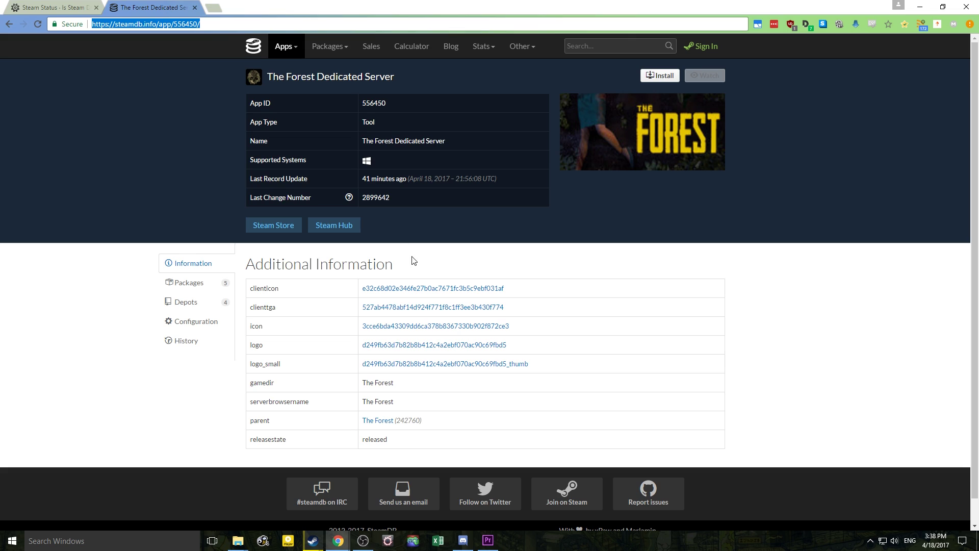
text(steam://install/556450)
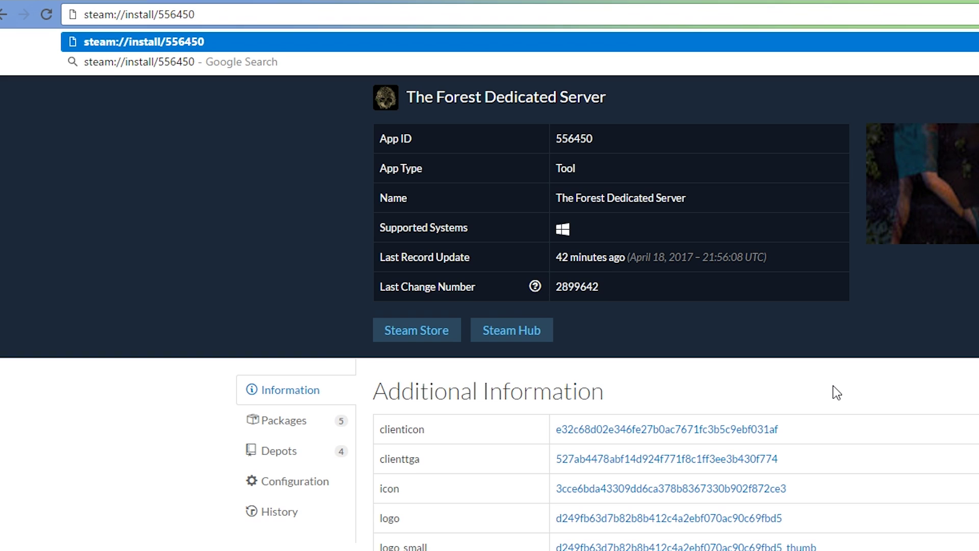
click(213, 14)
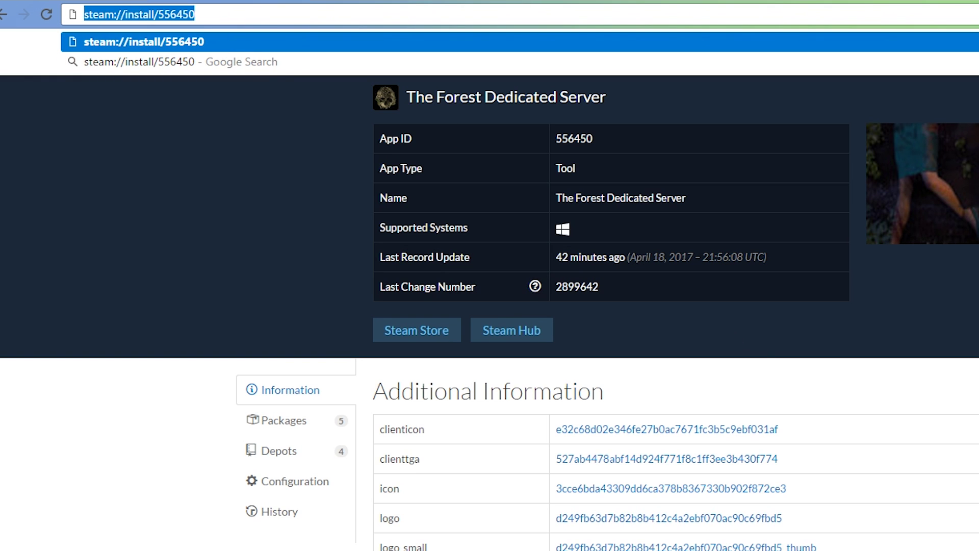